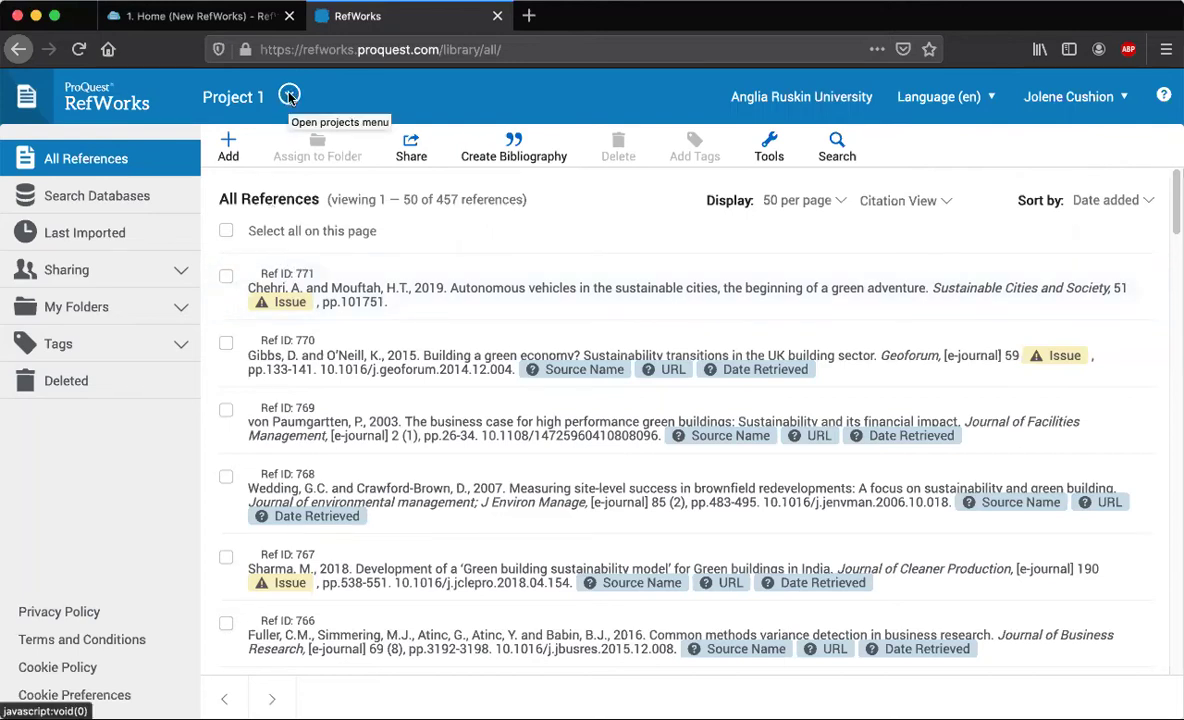
- Create a new project named "Project 2" from the project management page
{"action": "left_click", "coordinate": [289, 96]}
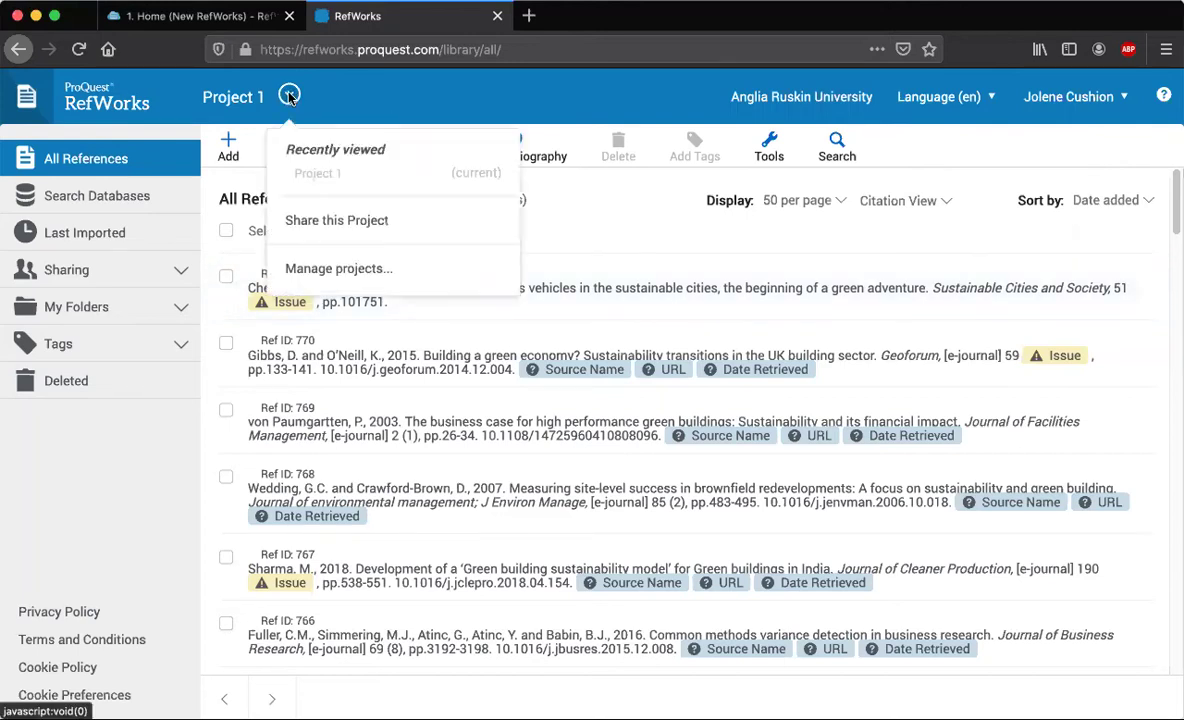
{"action": "left_click", "coordinate": [312, 268]}
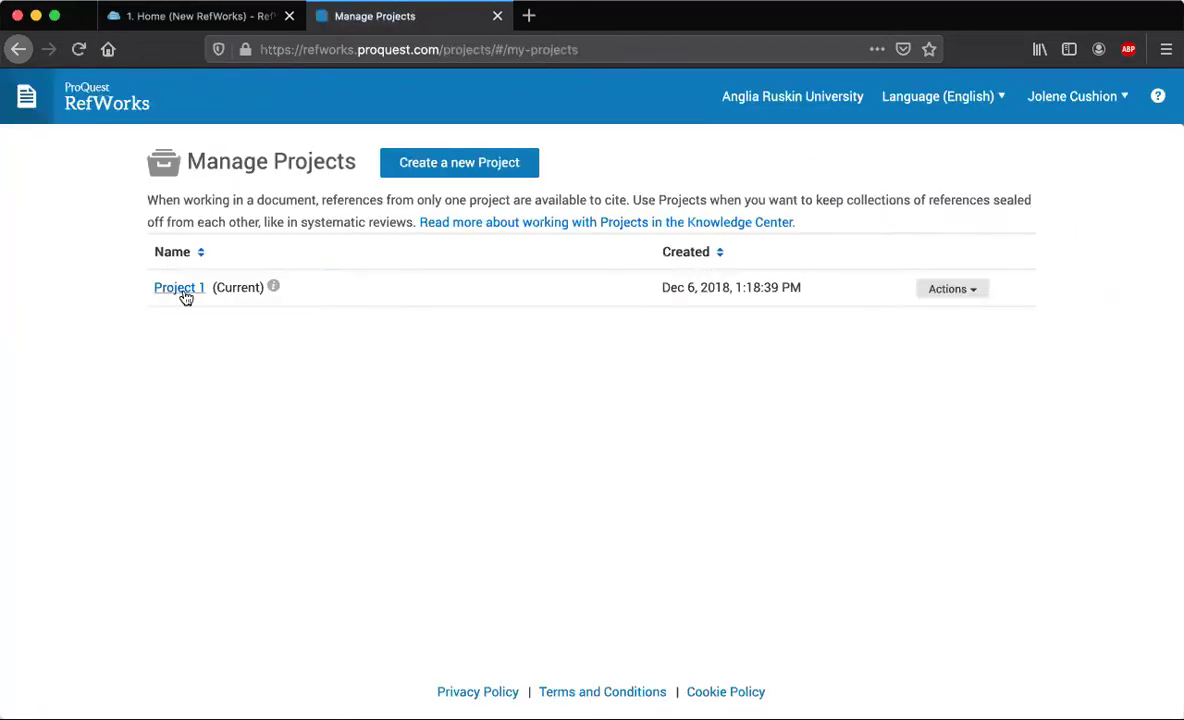
{"action": "left_click", "coordinate": [492, 166]}
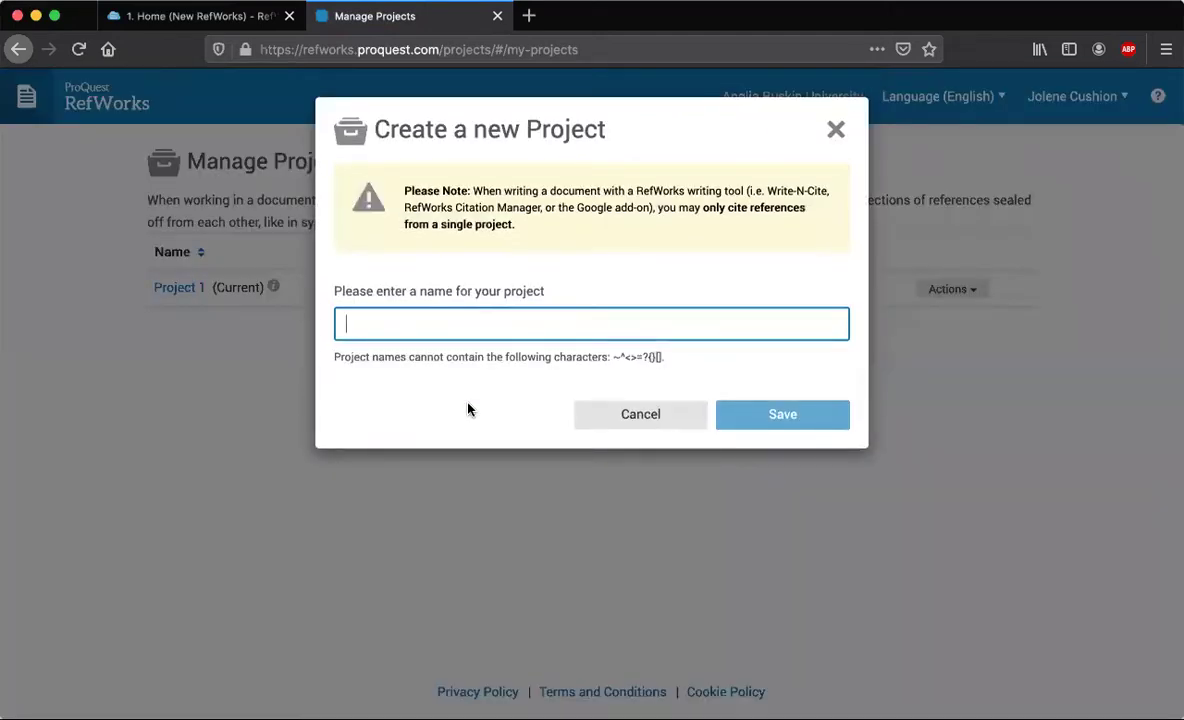
{"action": "type", "text": "Project 2"}
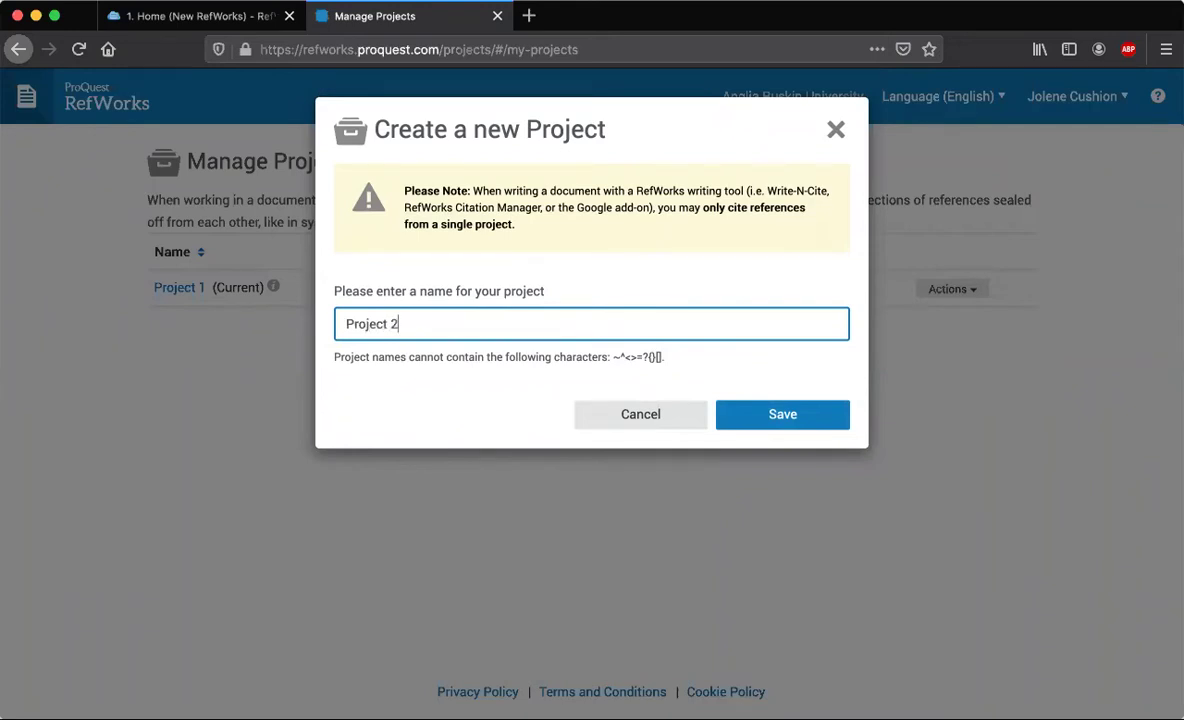
{"action": "left_click", "coordinate": [795, 416]}
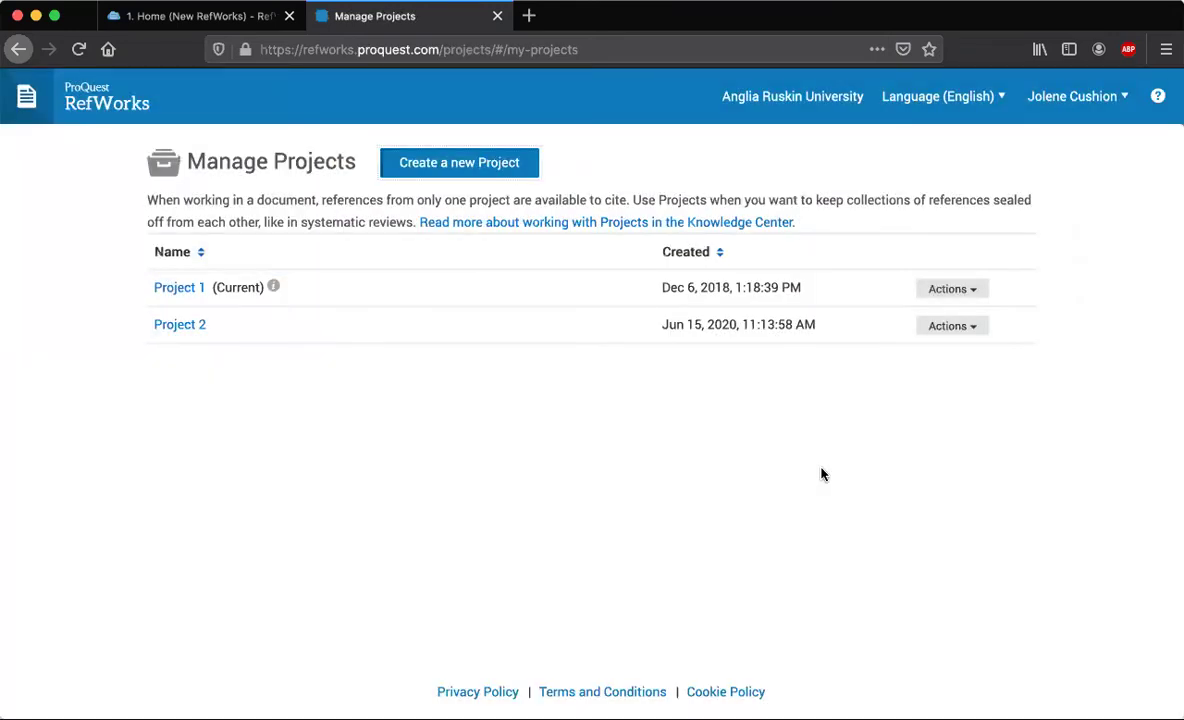
- Open Project 2 to view its reference library, and switch back to Project 1
{"action": "left_click", "coordinate": [181, 330]}
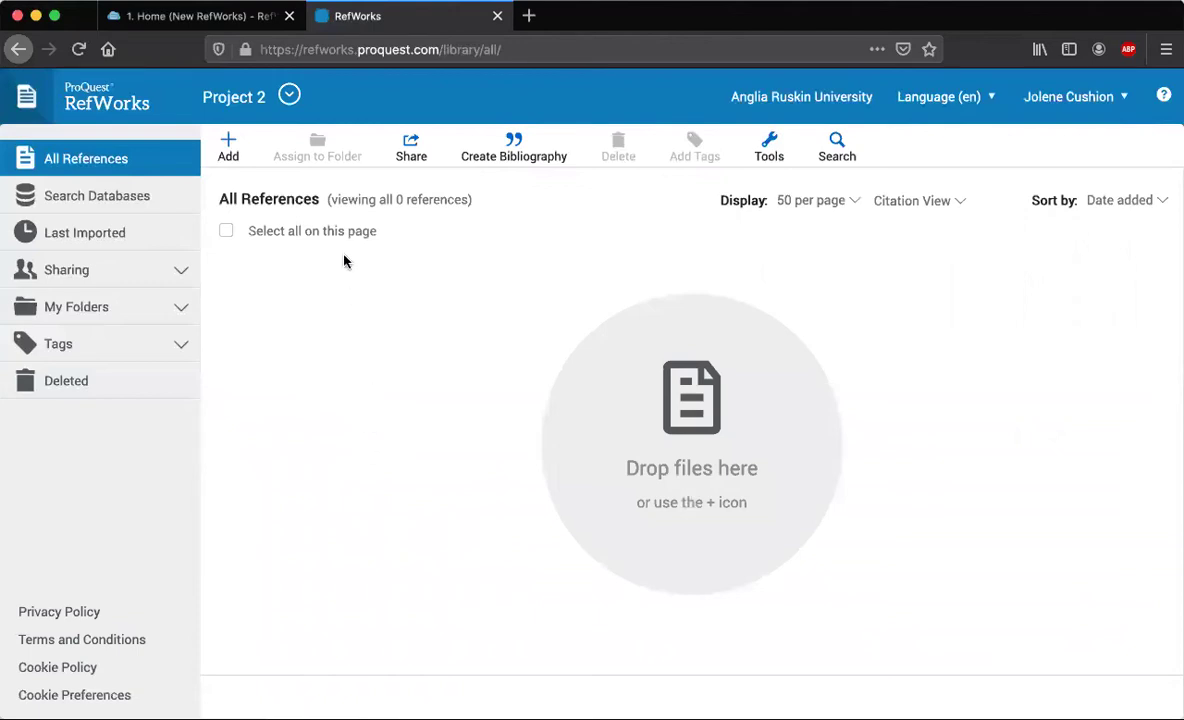
{"action": "left_click", "coordinate": [289, 95]}
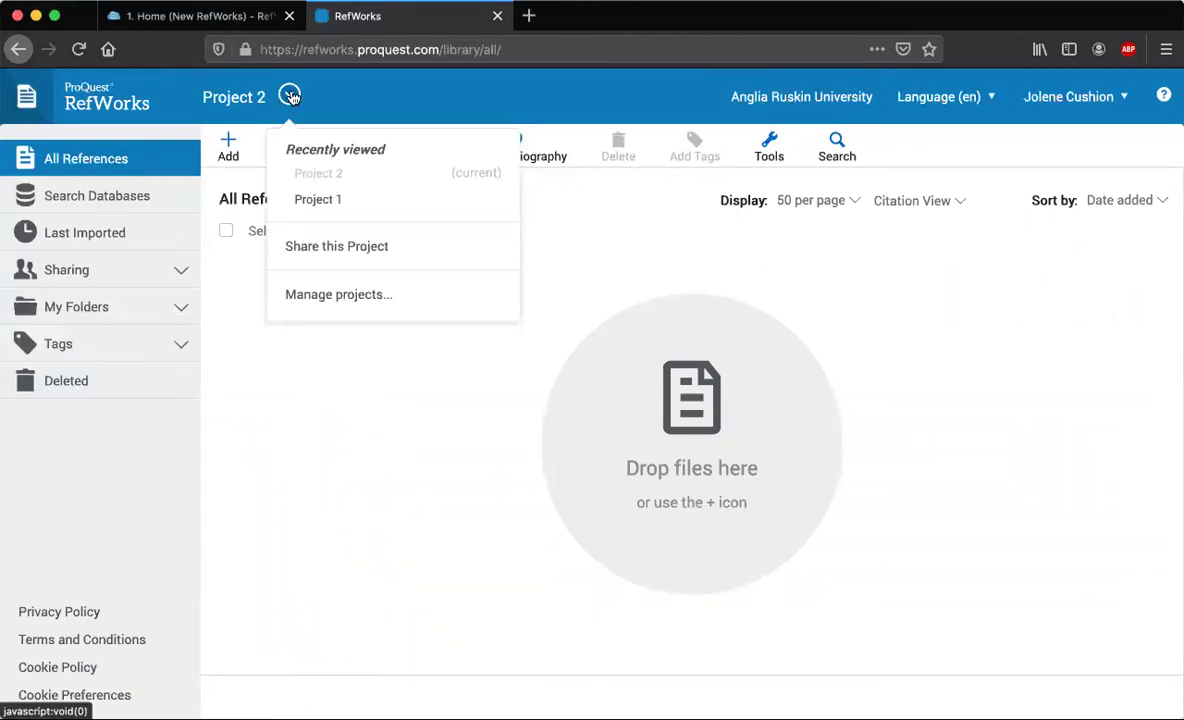
{"action": "left_click", "coordinate": [312, 200]}
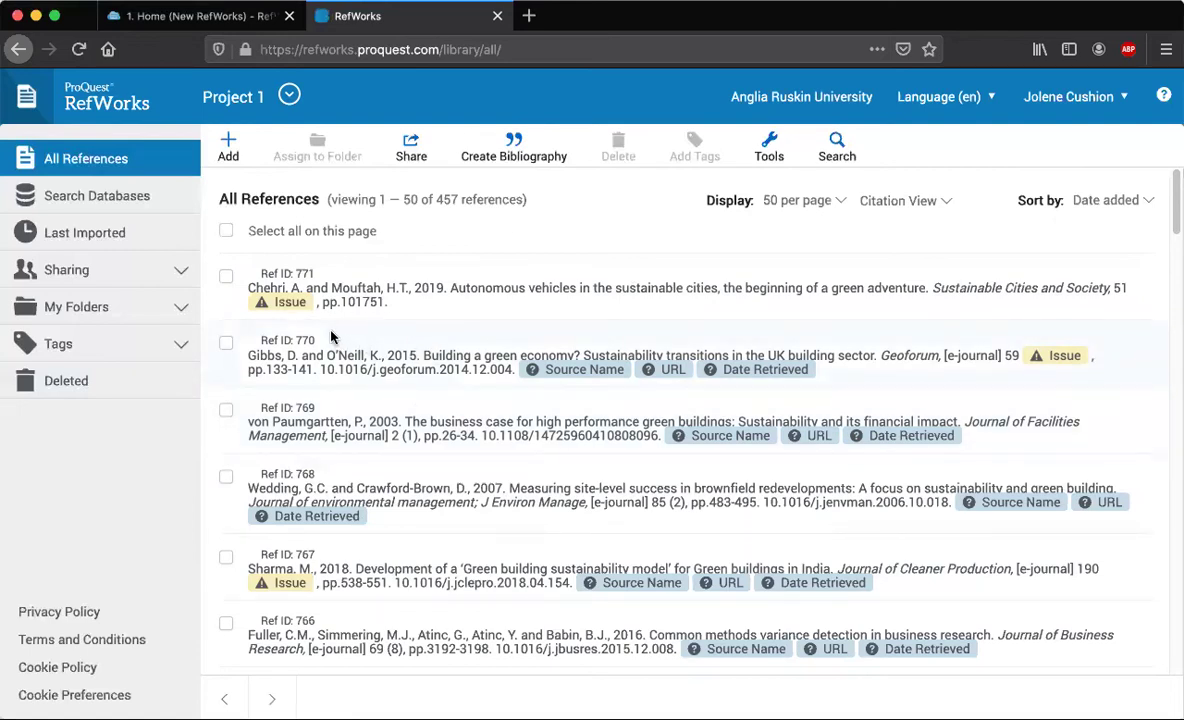
- Expand the folder list of Project 1 and create a new folder named "Folder 1"
{"action": "left_click", "coordinate": [178, 310]}
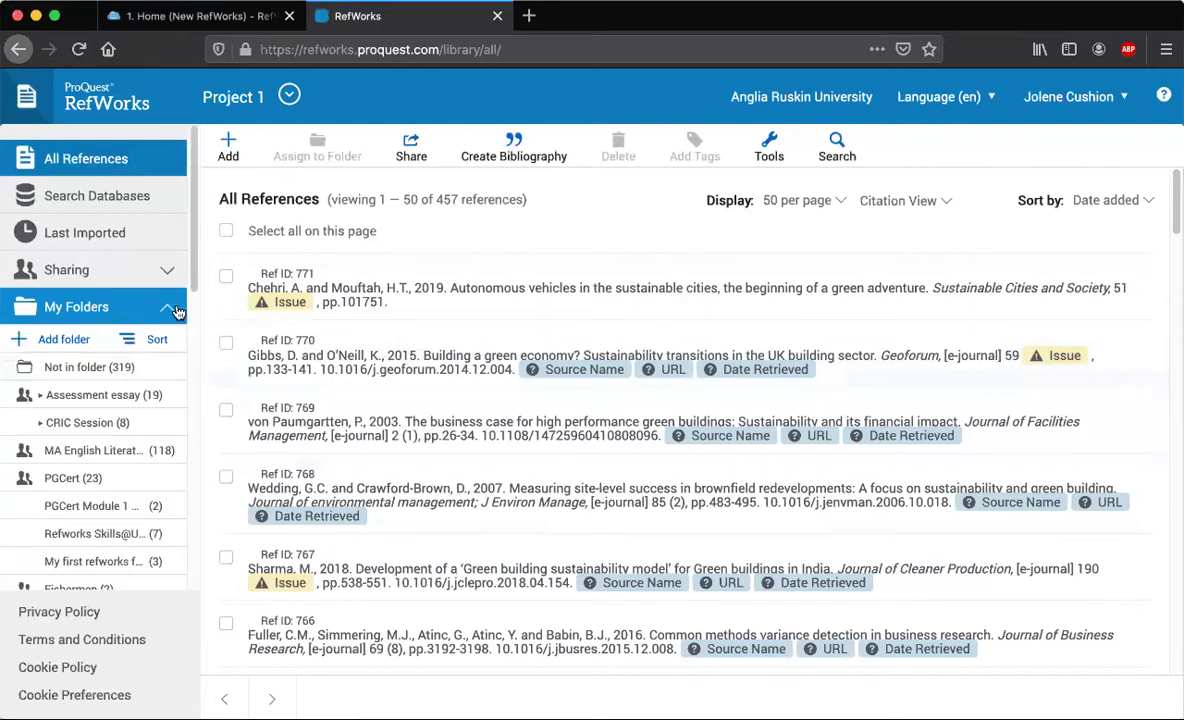
{"action": "left_click", "coordinate": [74, 342]}
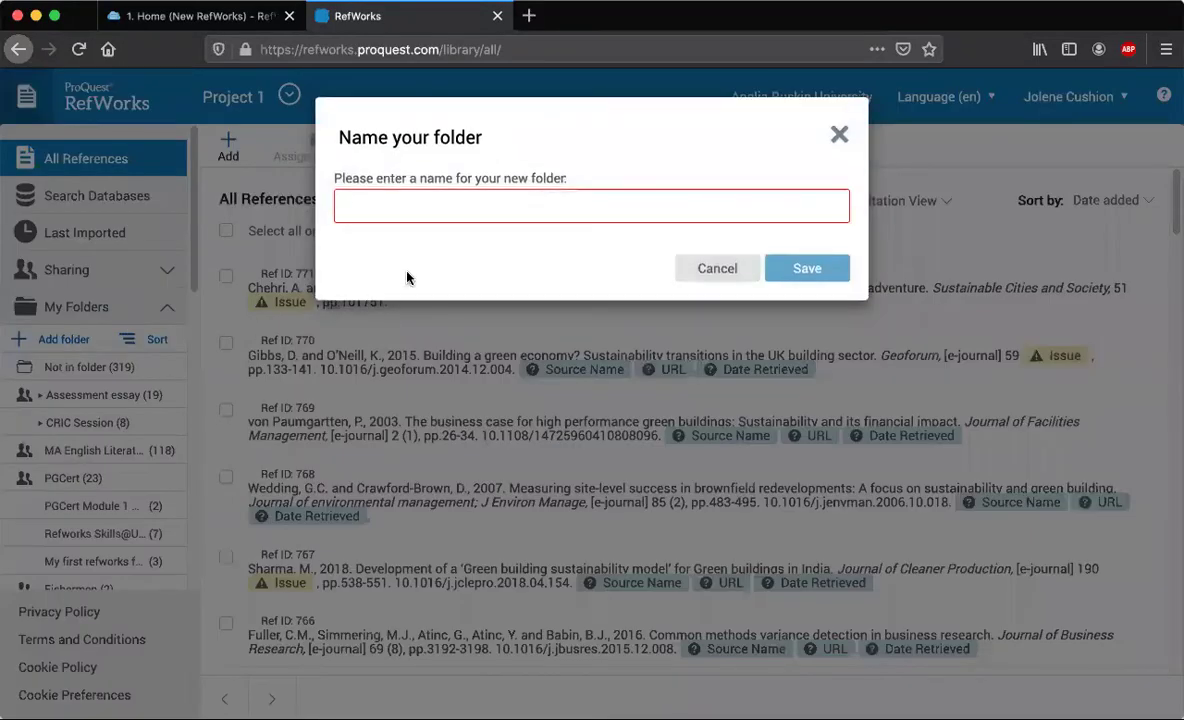
{"action": "type", "text": "Folder 1"}
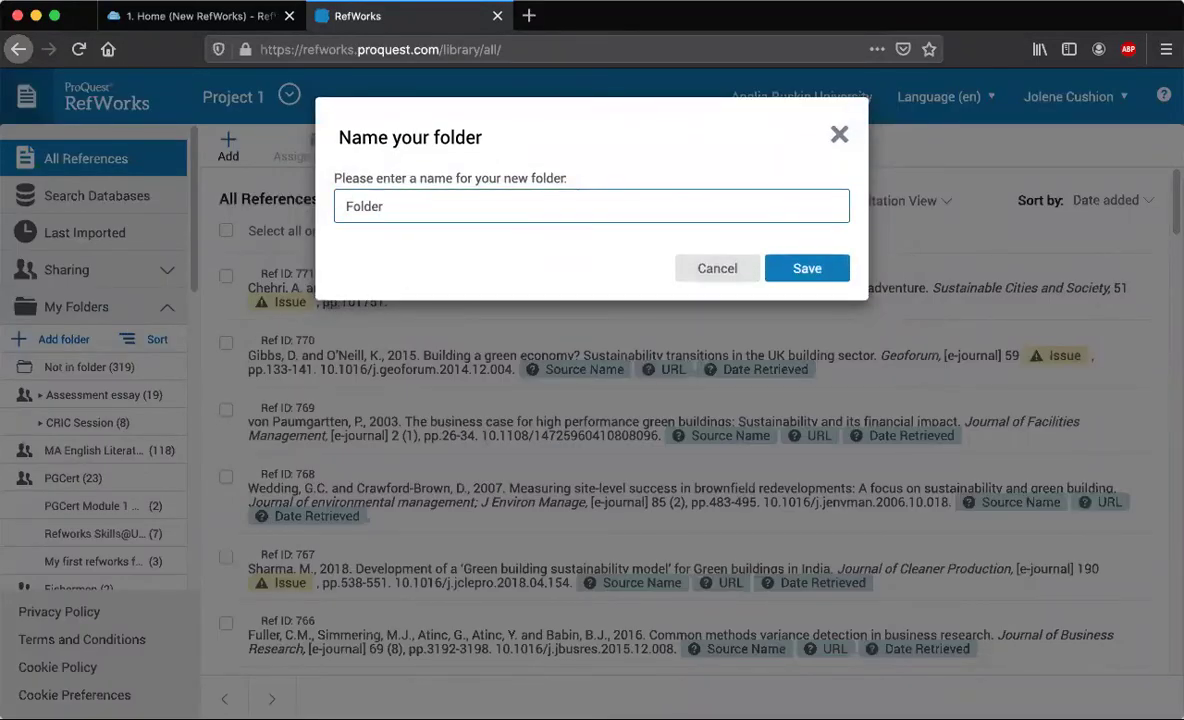
{"action": "left_click", "coordinate": [810, 268]}
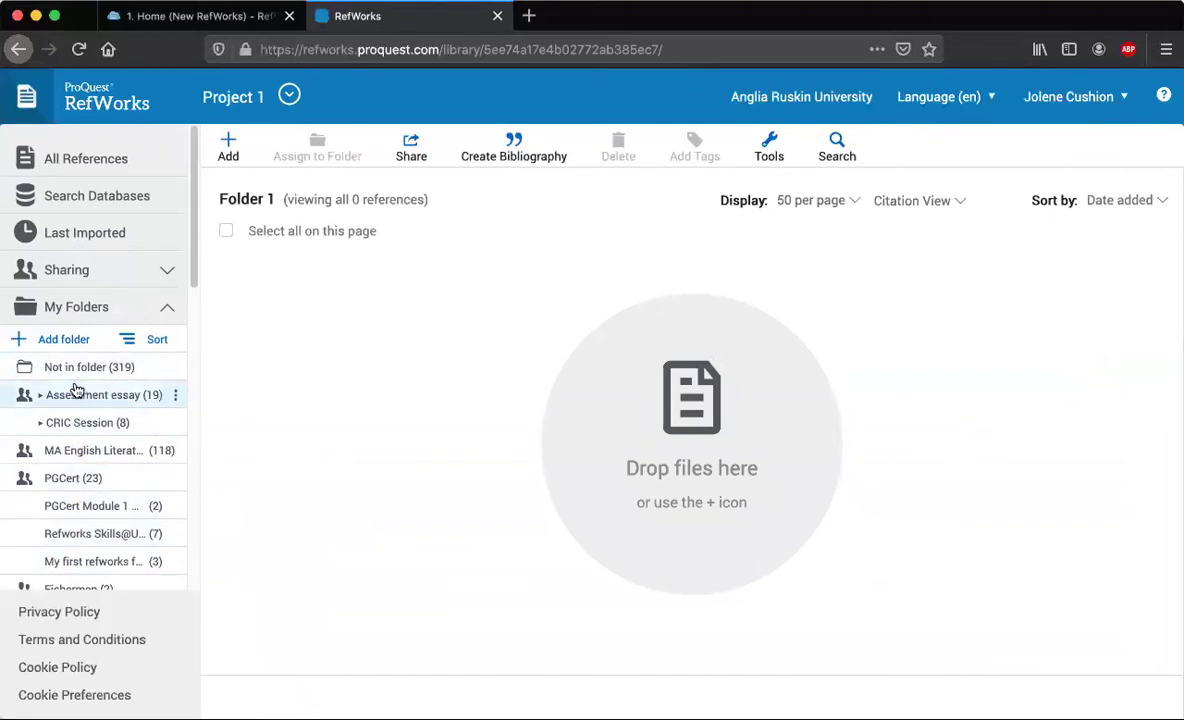
- View the references in the MA English Literature, PGCert and PGCert Module 1 Weekly Reading folders, and return to All References
{"action": "left_click", "coordinate": [71, 450]}
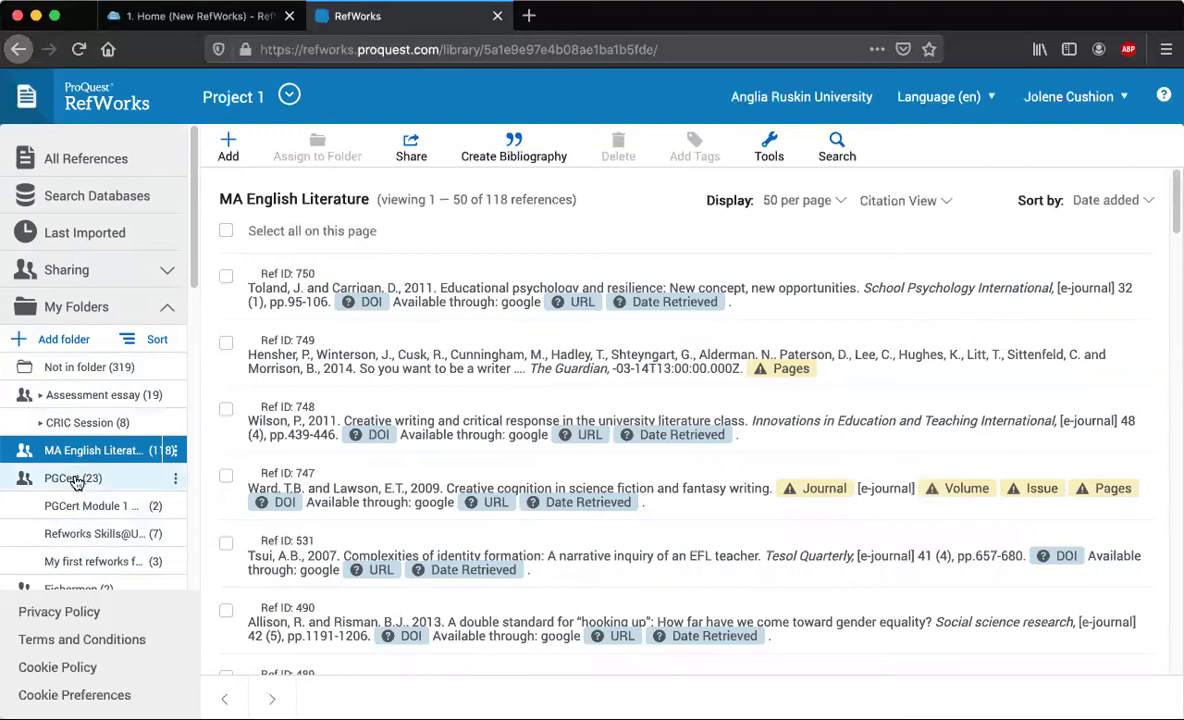
{"action": "left_click", "coordinate": [76, 481]}
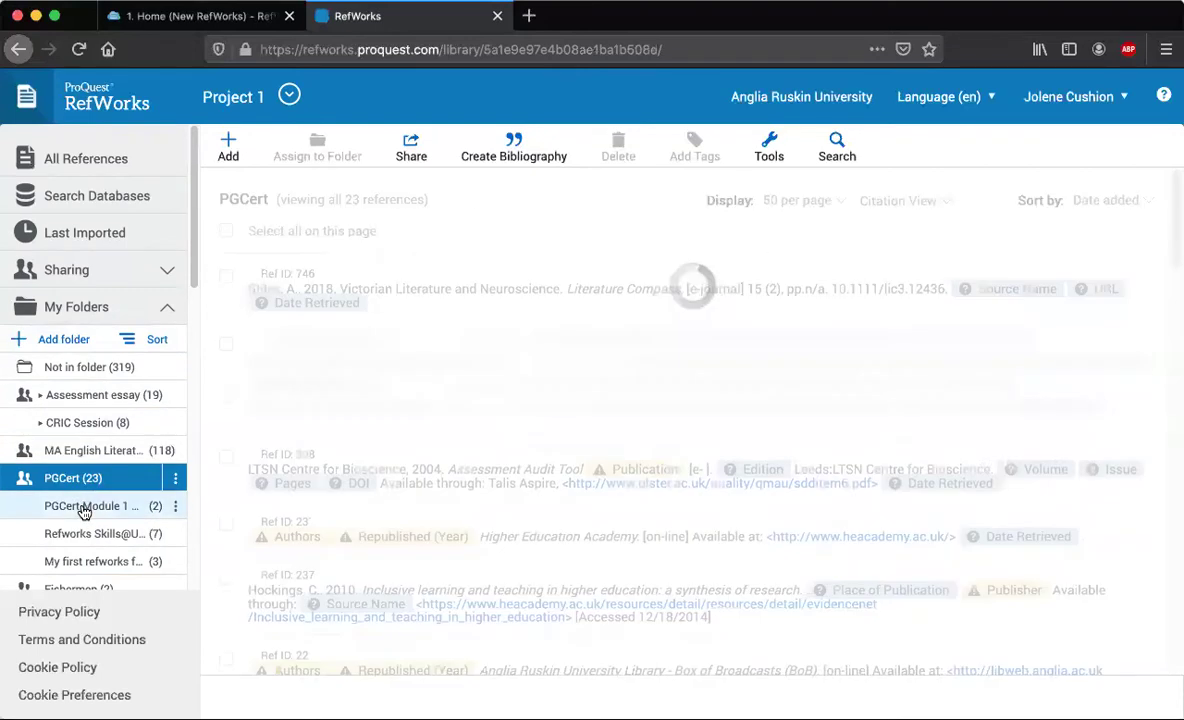
{"action": "left_click", "coordinate": [83, 508]}
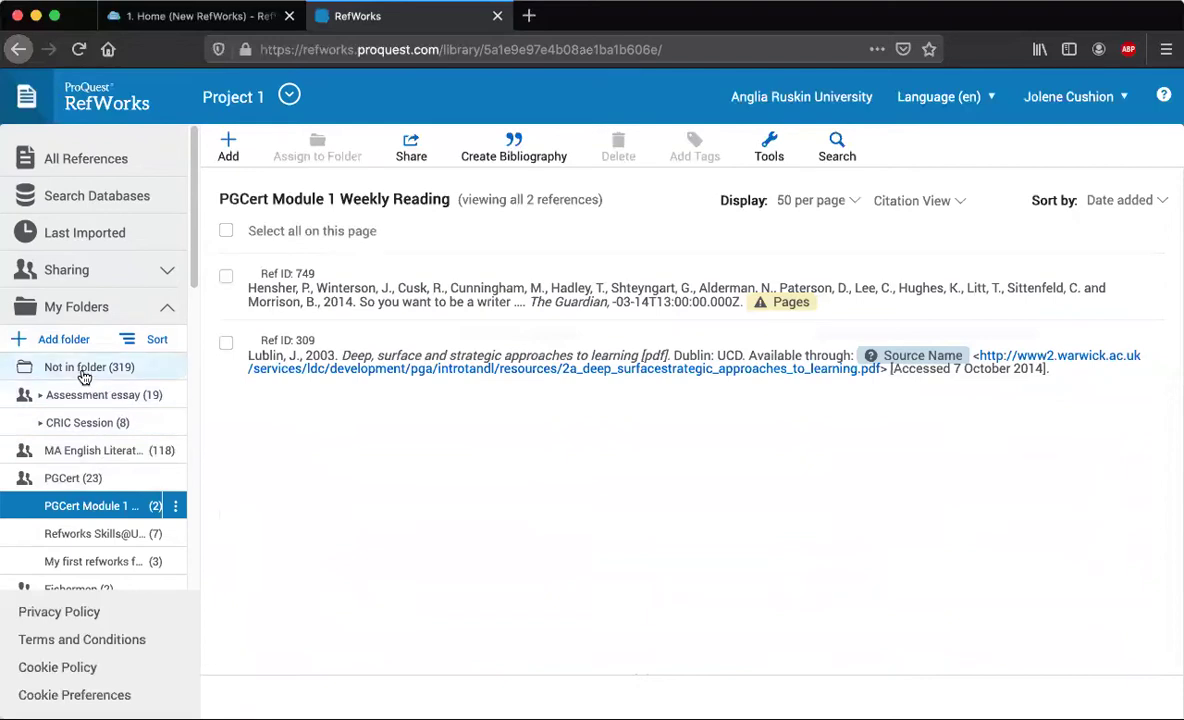
{"action": "left_click", "coordinate": [172, 173]}
{"action": "left_click", "coordinate": [112, 160]}
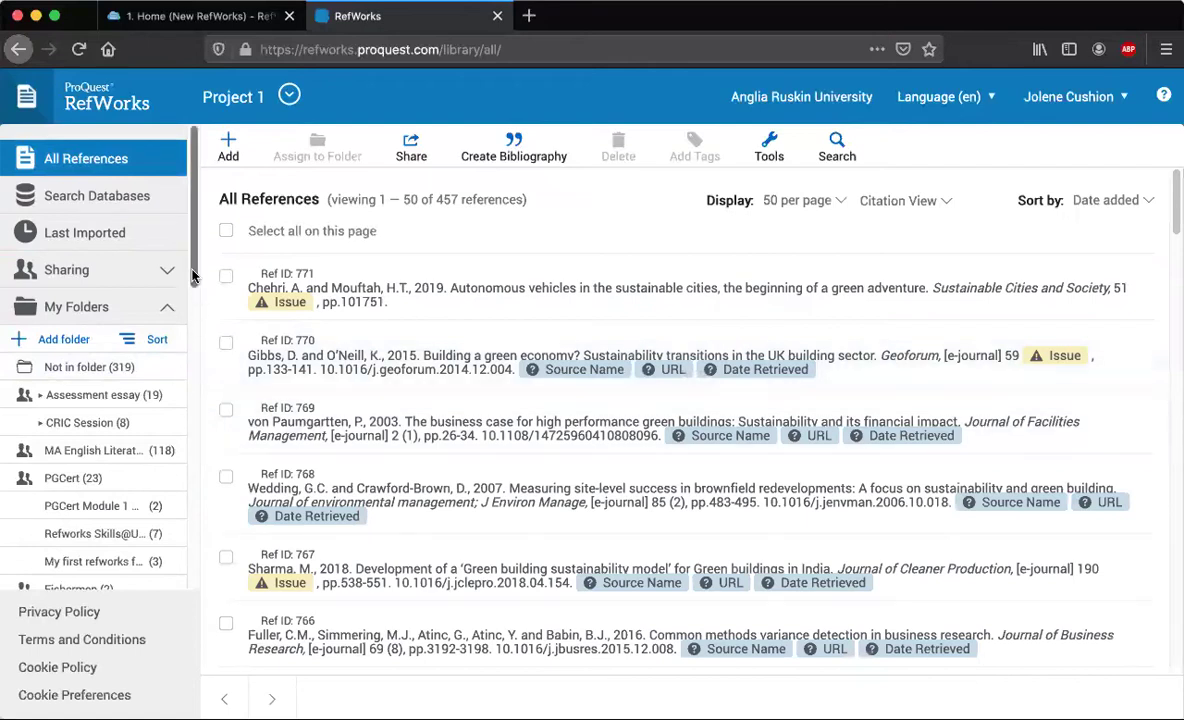
- Add the references with Ref ID 771 and Ref ID 769 from All References to Folder 1
{"action": "left_click_drag", "start_coordinate": [194, 276], "coordinate": [157, 597]}
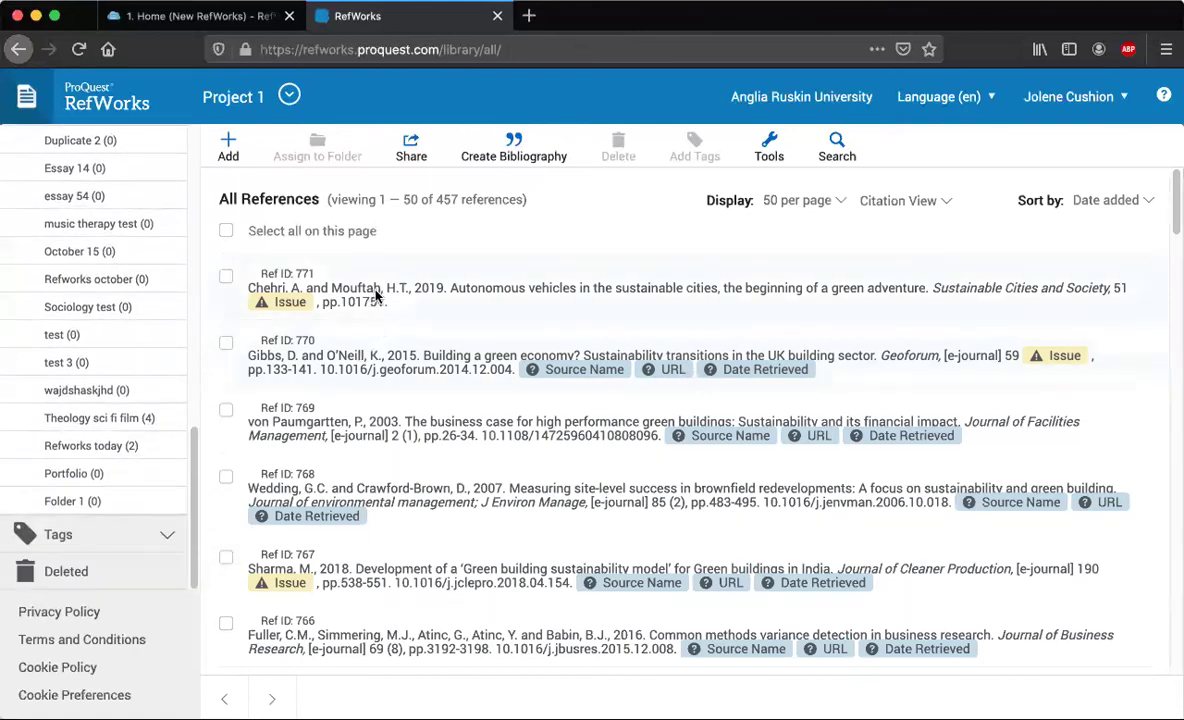
{"action": "left_click_drag", "start_coordinate": [350, 298], "coordinate": [98, 499]}
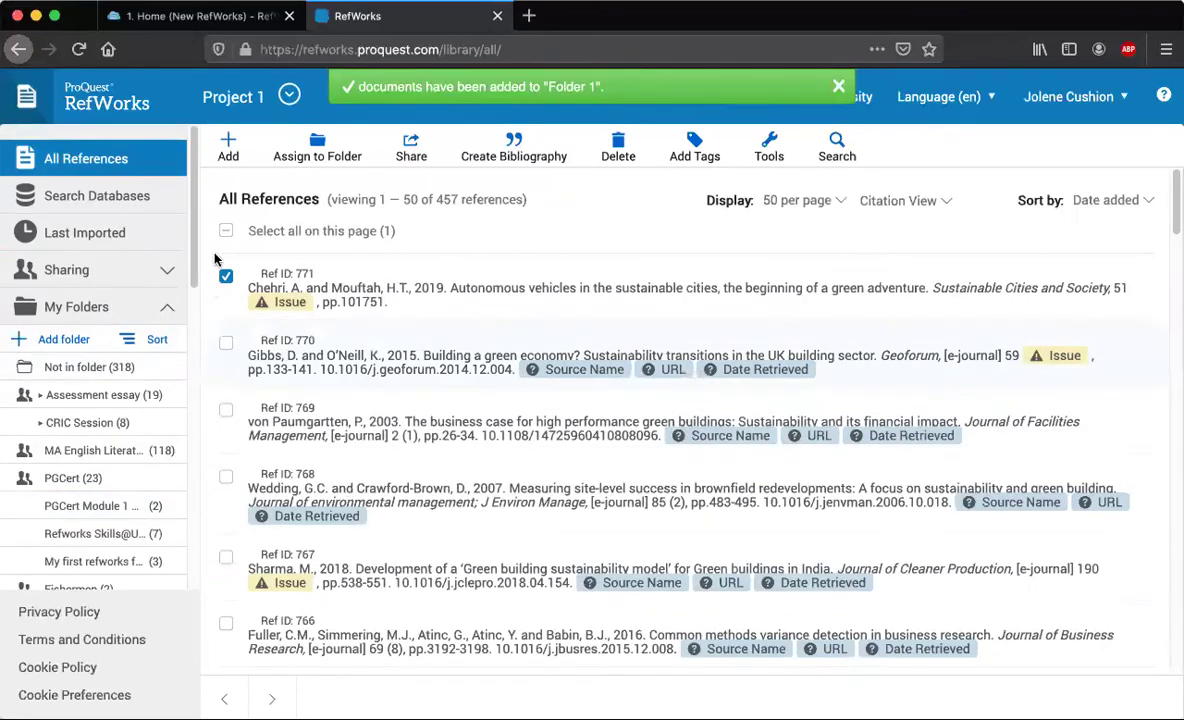
{"action": "left_click_drag", "start_coordinate": [190, 262], "coordinate": [175, 527]}
{"action": "scroll", "coordinate": [175, 527], "scroll_direction": "down", "scroll_amount": 3}
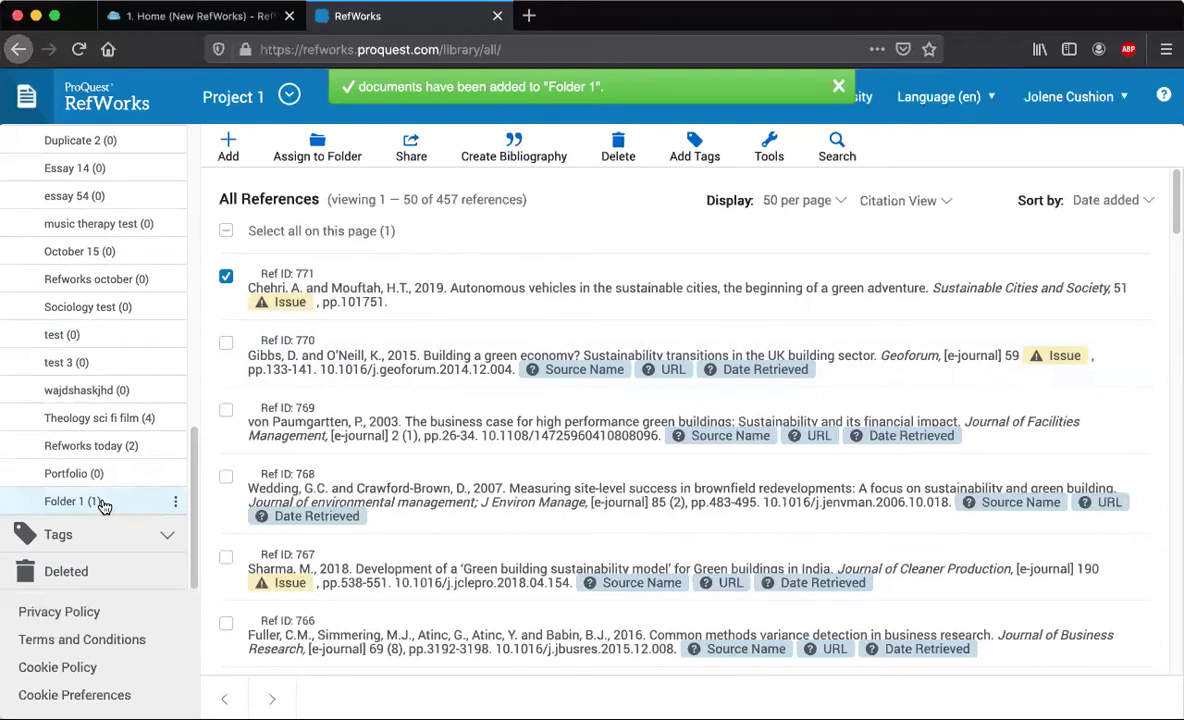
{"action": "left_click_drag", "start_coordinate": [320, 400], "coordinate": [124, 498]}
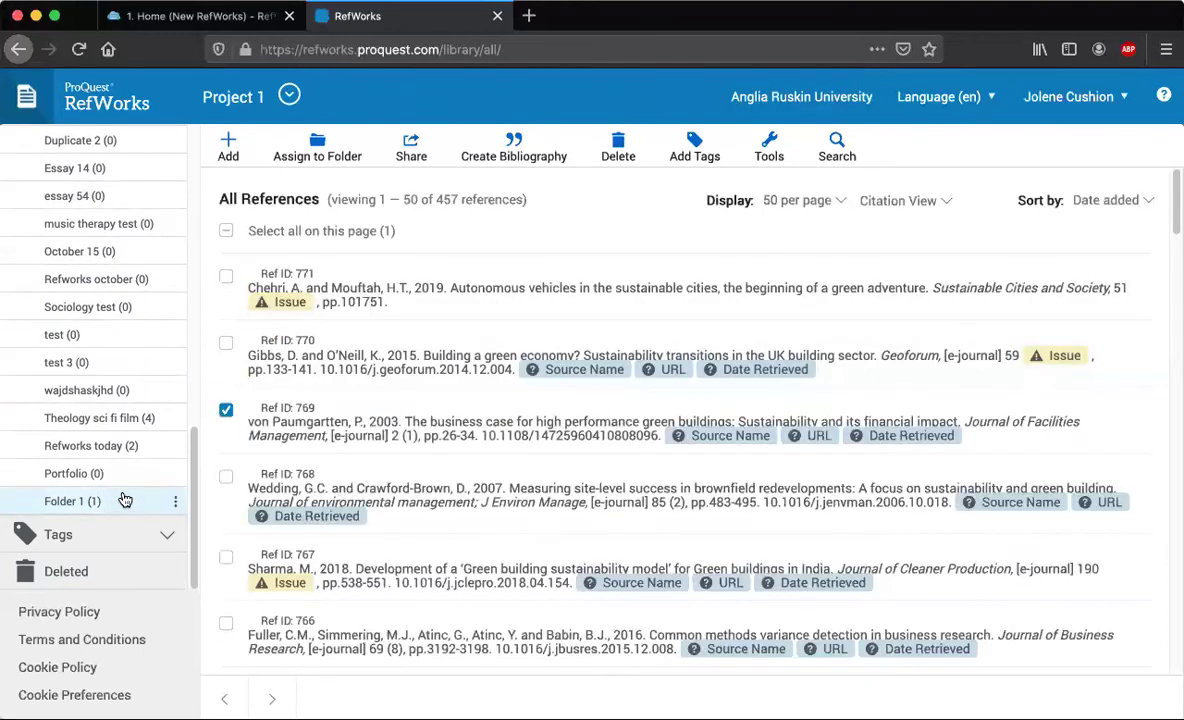
- Open Folder 1 from the folder list and show its folder options
{"action": "scroll", "coordinate": [124, 500], "scroll_direction": "up", "scroll_amount": 10}
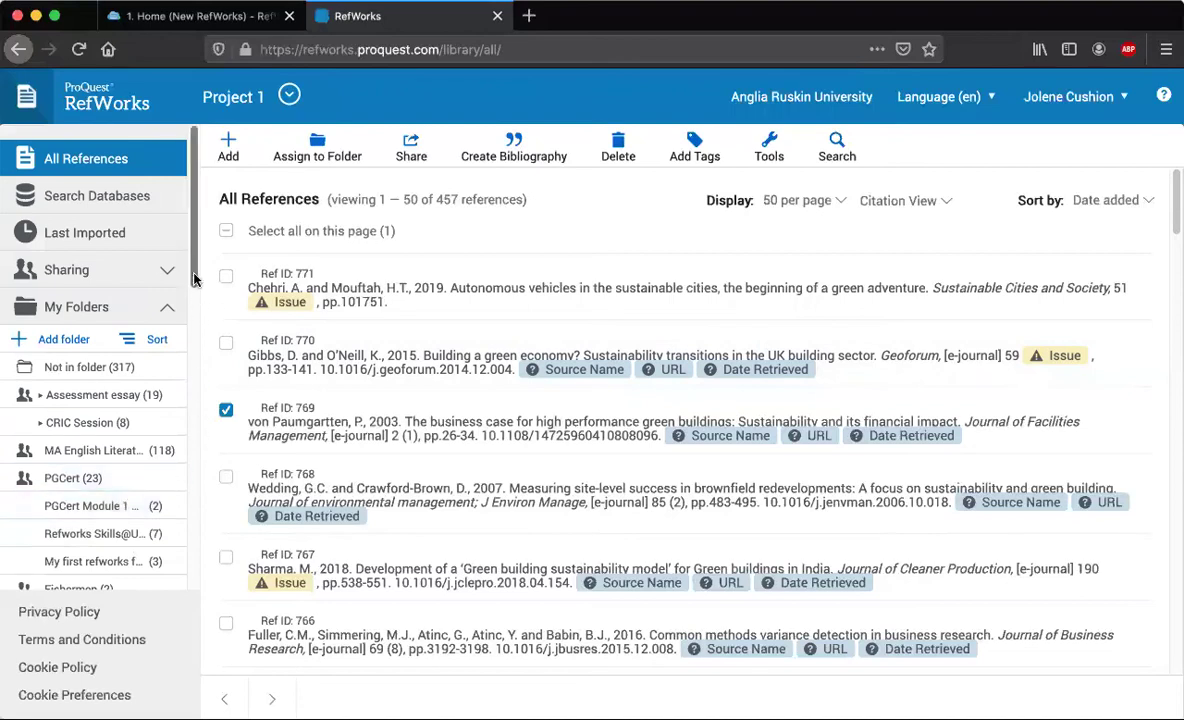
{"action": "scroll", "coordinate": [183, 383], "scroll_direction": "down", "scroll_amount": 2}
{"action": "scroll", "coordinate": [172, 509], "scroll_direction": "down", "scroll_amount": 10}
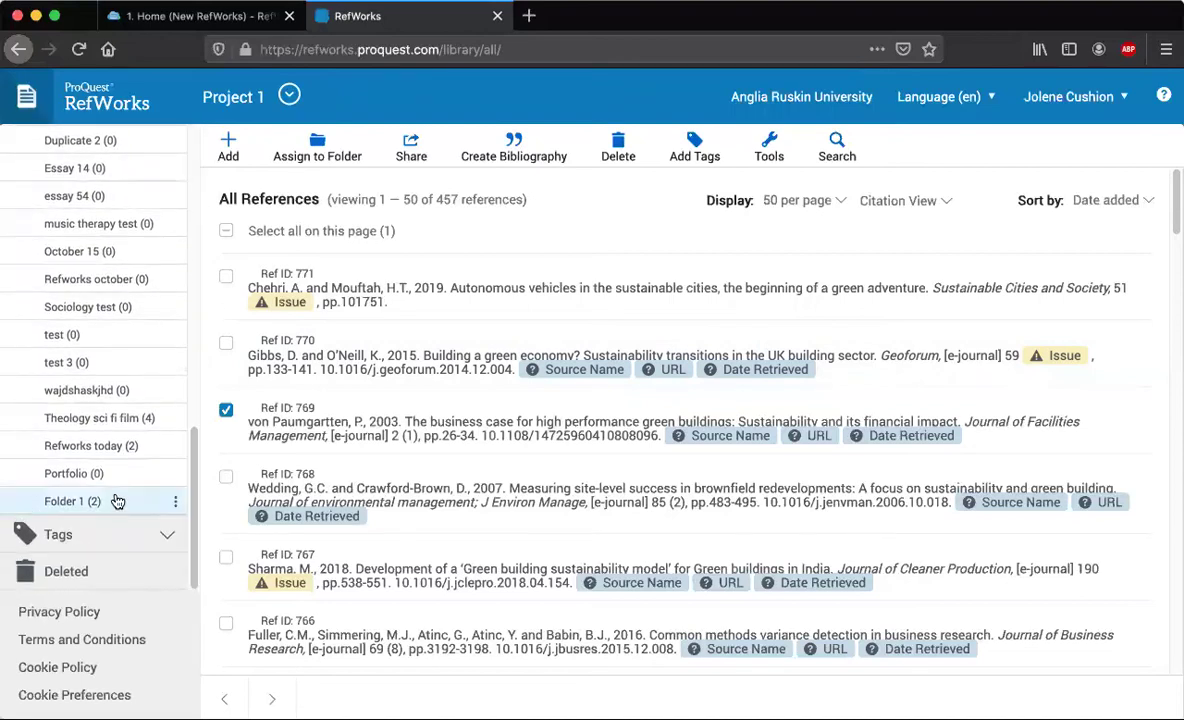
{"action": "left_click", "coordinate": [117, 501]}
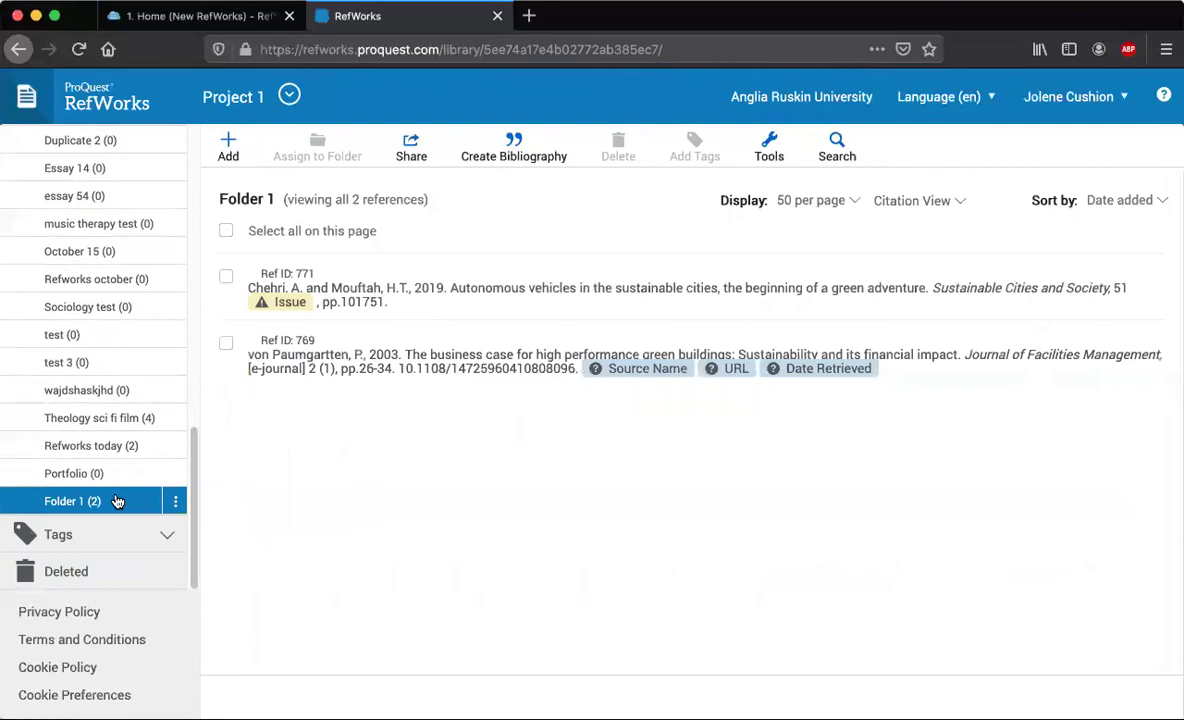
{"action": "left_click", "coordinate": [176, 502]}
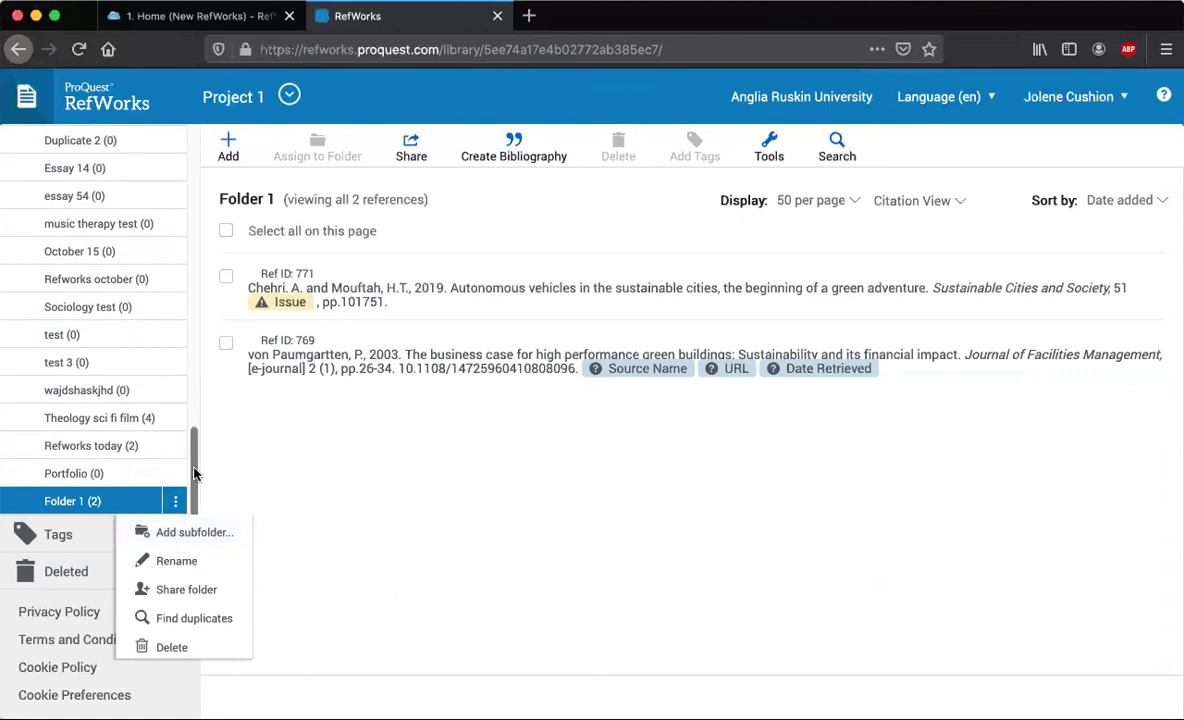
- Select the reference with Ref ID 771 in Folder 1 and open the delete options for it
{"action": "scroll", "coordinate": [180, 421], "scroll_direction": "up", "scroll_amount": 5}
{"action": "left_click", "coordinate": [226, 276]}
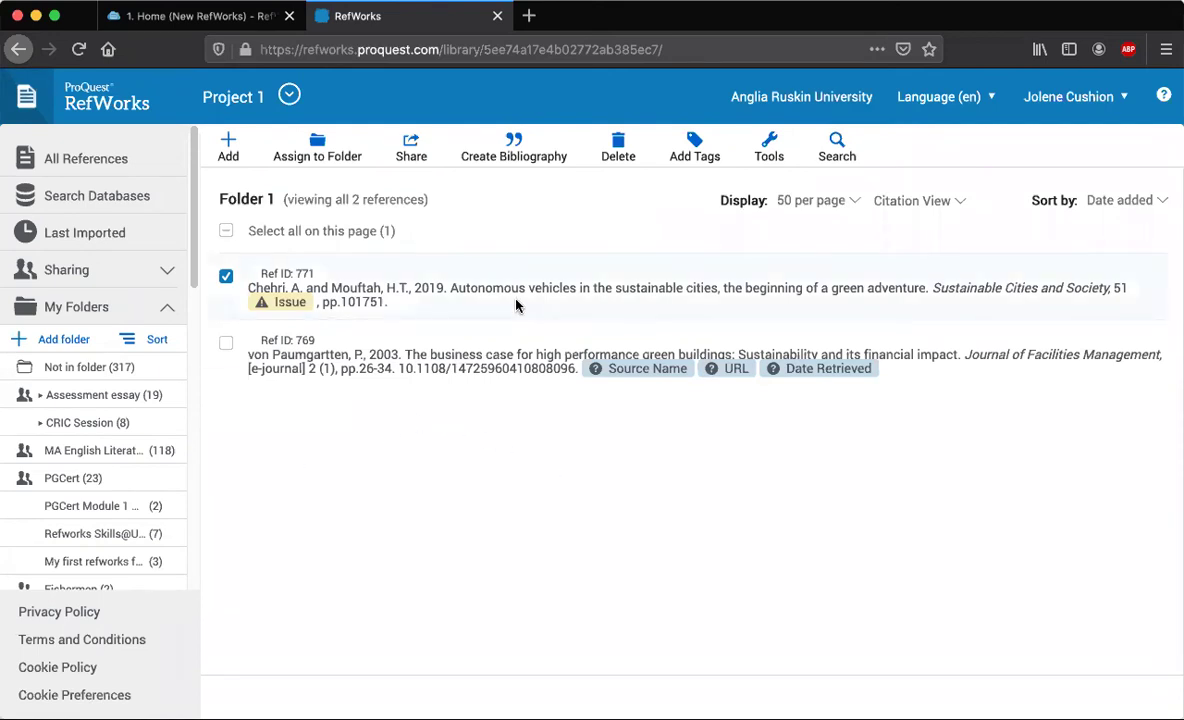
{"action": "left_click", "coordinate": [617, 155]}
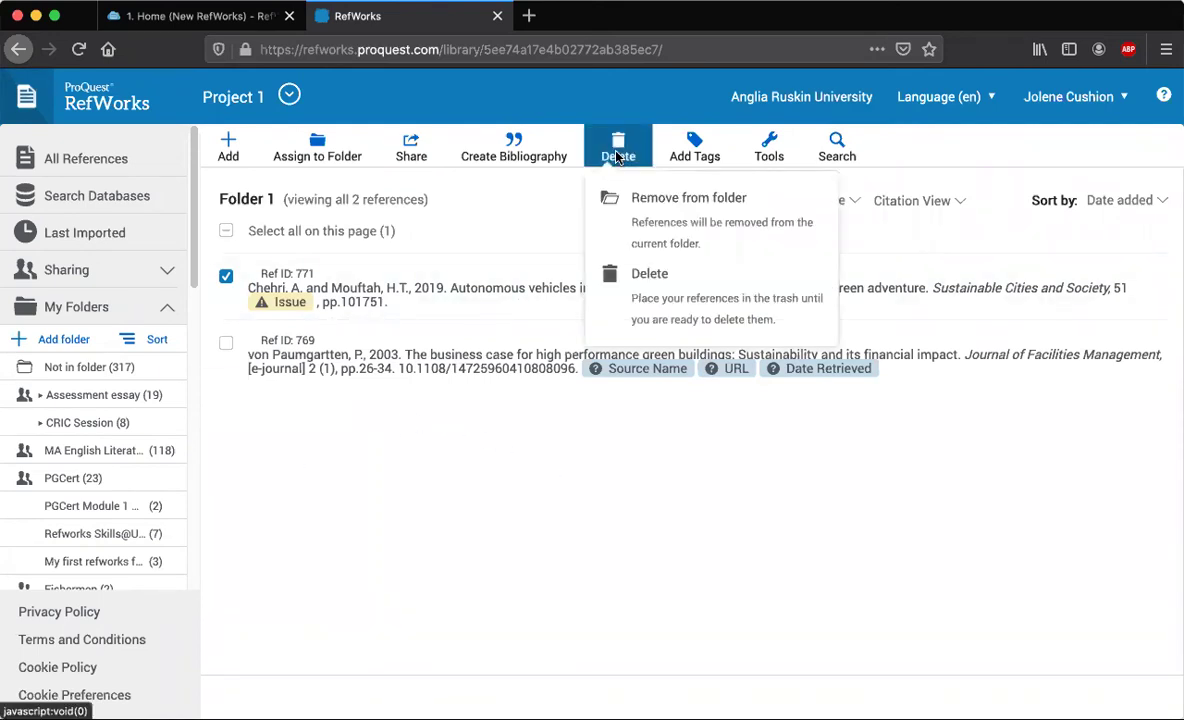